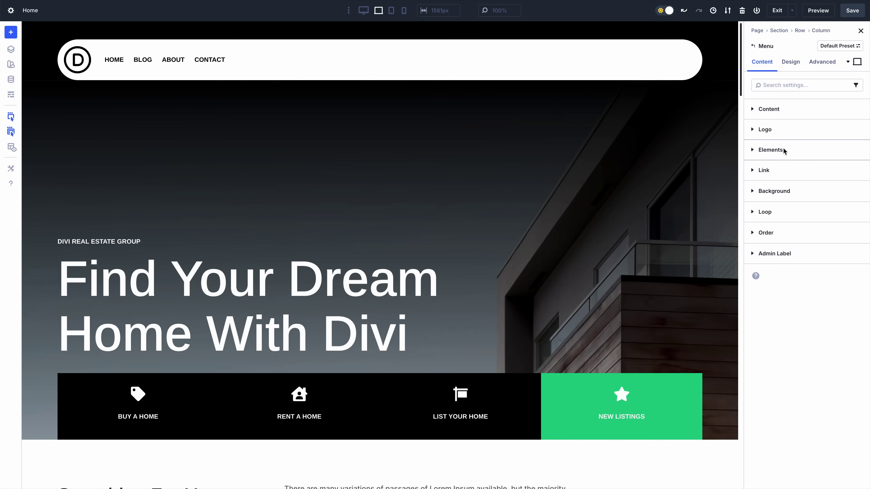
# Add a nested Button element inside the header menu module
pyautogui.click(784, 150)
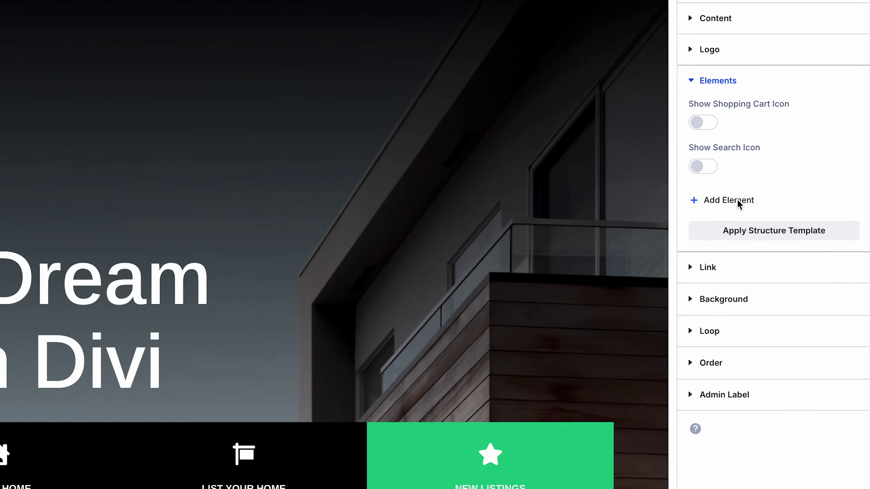
pyautogui.click(696, 177)
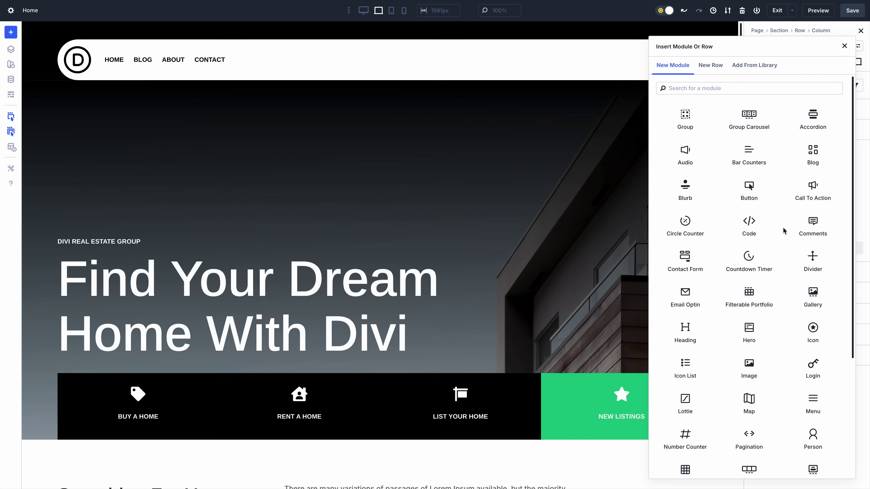
pyautogui.click(748, 189)
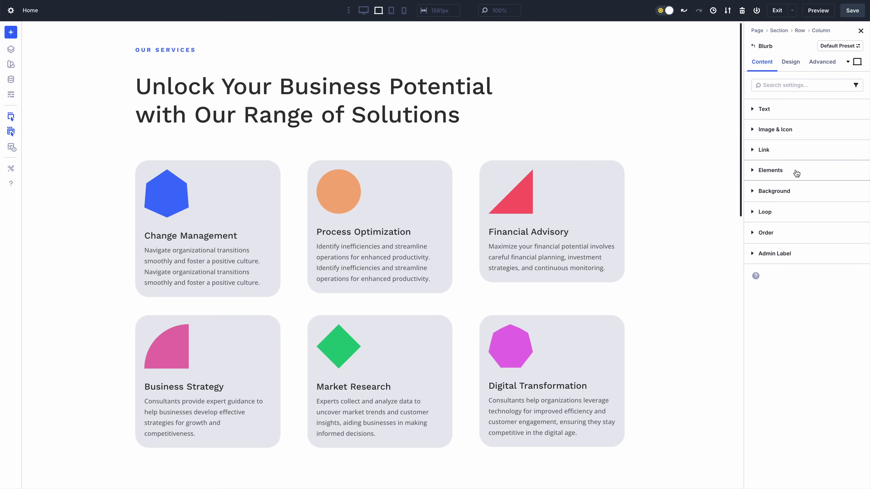
# Add a nested Button inside the blurb, then bring up the tab's settings
pyautogui.click(796, 172)
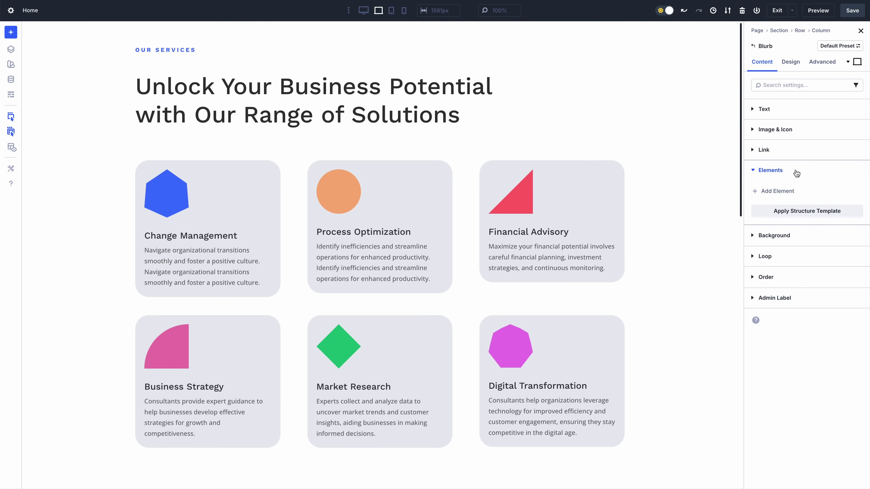
pyautogui.click(793, 192)
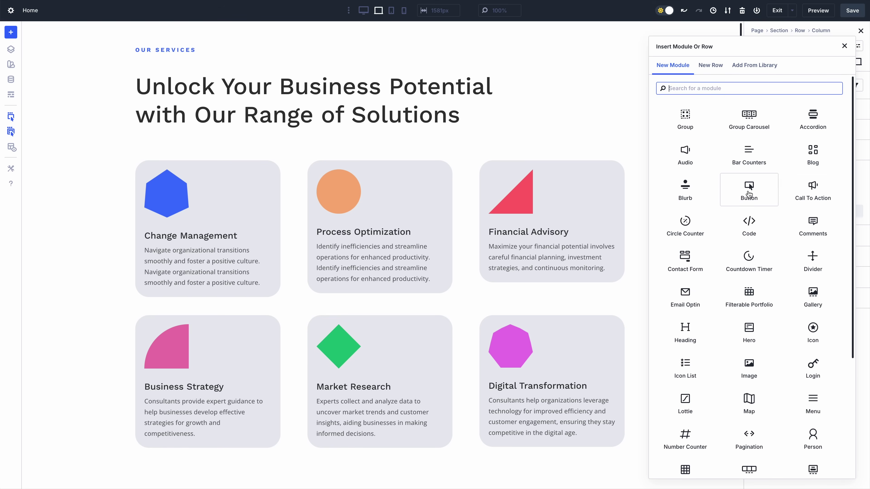
pyautogui.click(749, 190)
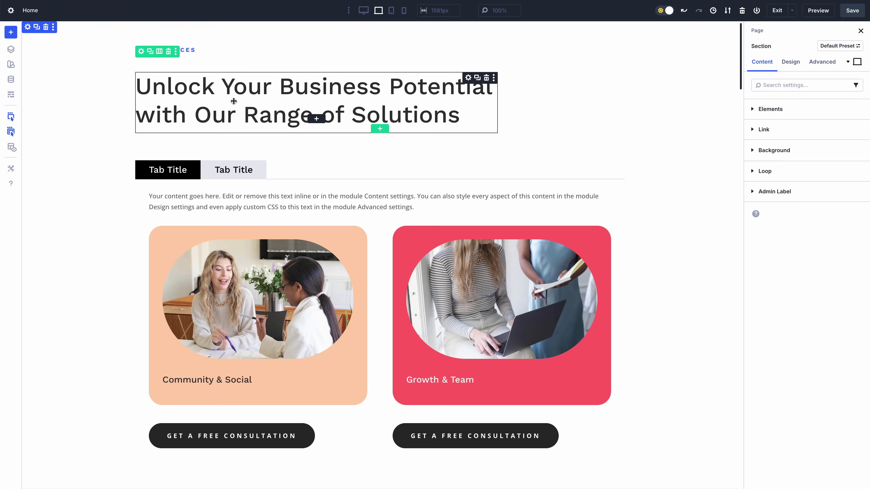
pyautogui.click(298, 202)
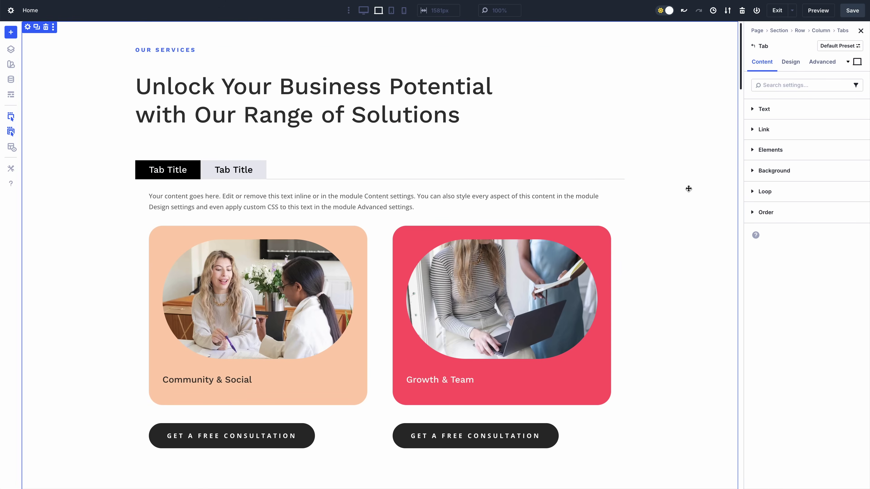
# Nest a Toggle module in the tab and drag the green slider into the expanded toggle
pyautogui.click(762, 153)
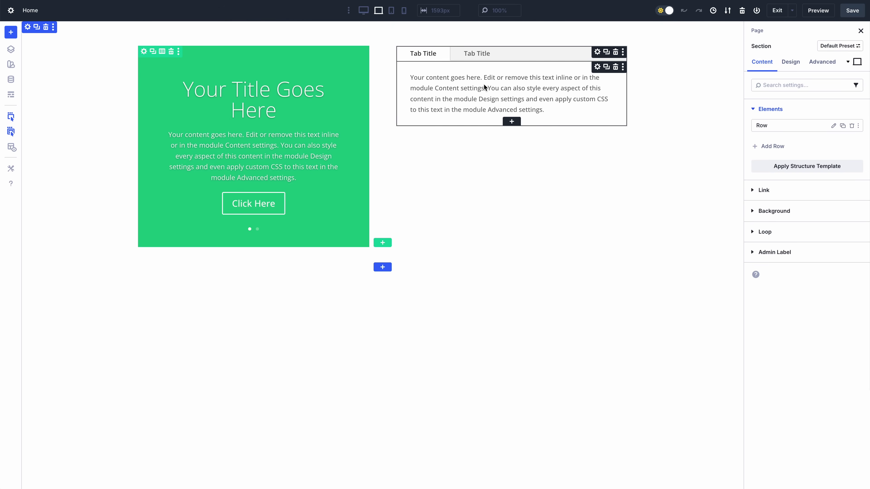
pyautogui.click(483, 84)
pyautogui.click(770, 170)
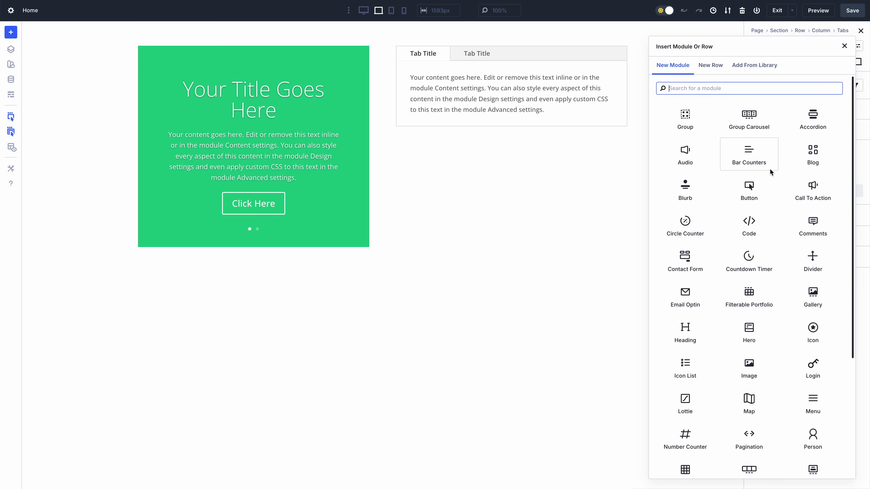
pyautogui.write('togg')
pyautogui.press('Return')
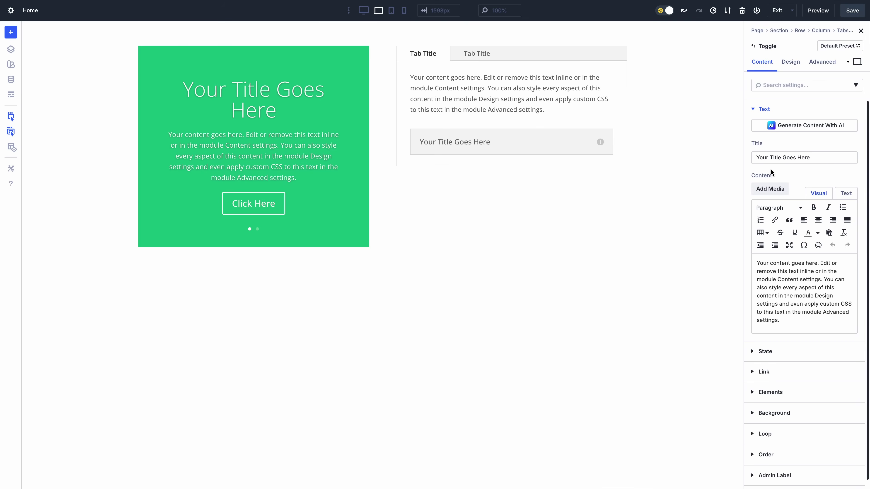
pyautogui.click(517, 143)
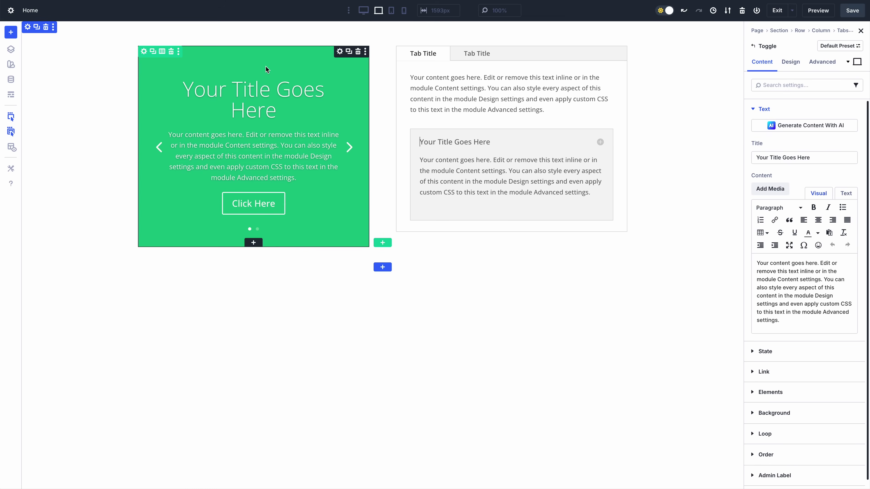
pyautogui.moveTo(267, 69); pyautogui.dragTo(493, 178)
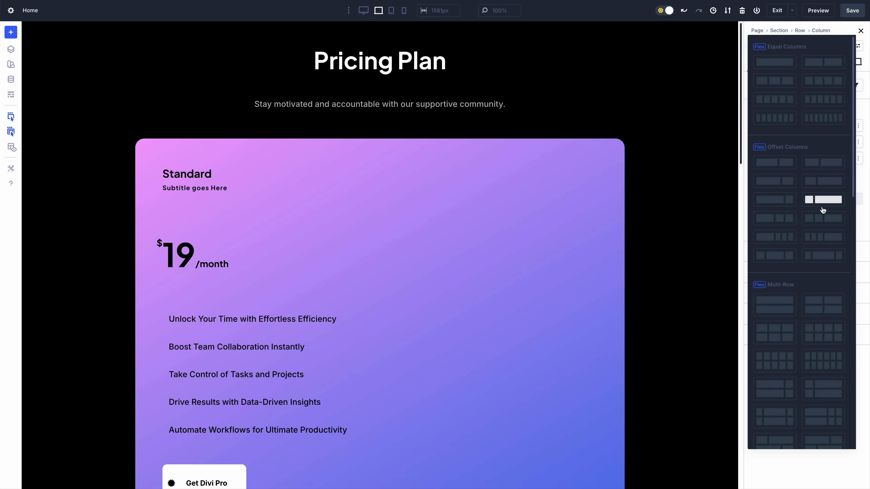
# Apply a two-card structure template, then the three-column multi-row template for the pricing row
pyautogui.click(831, 301)
pyautogui.click(818, 200)
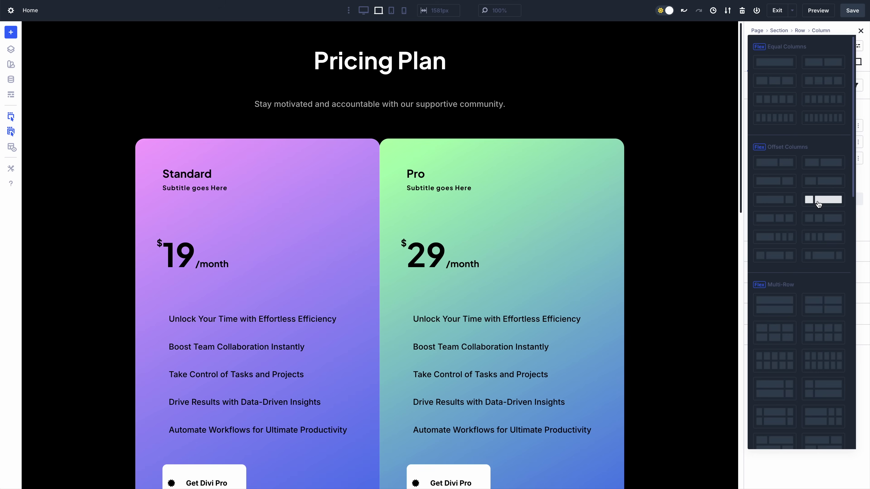
pyautogui.click(784, 326)
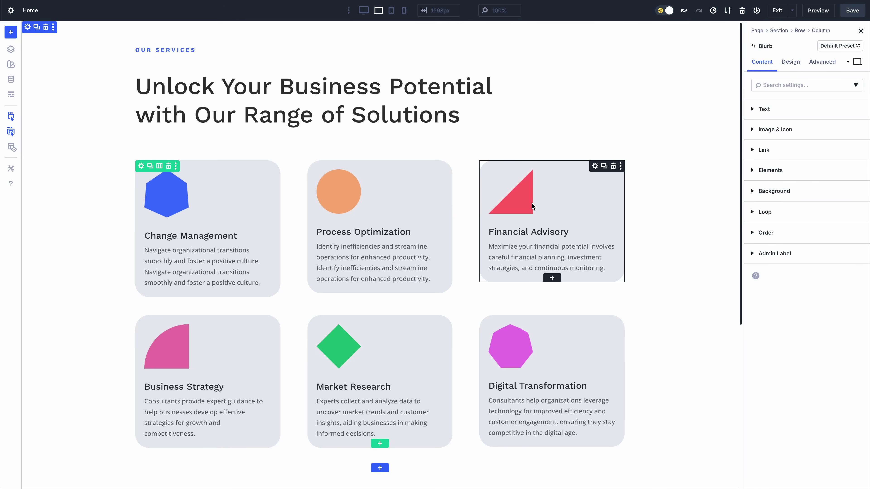
# Set the blurb's Layout Direction to row so its icon sits beside the text
pyautogui.click(792, 62)
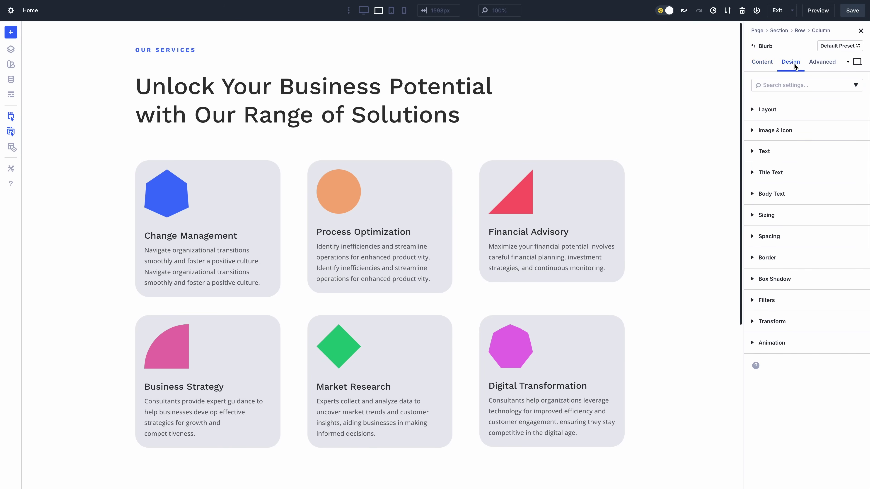
pyautogui.click(787, 110)
pyautogui.click(758, 233)
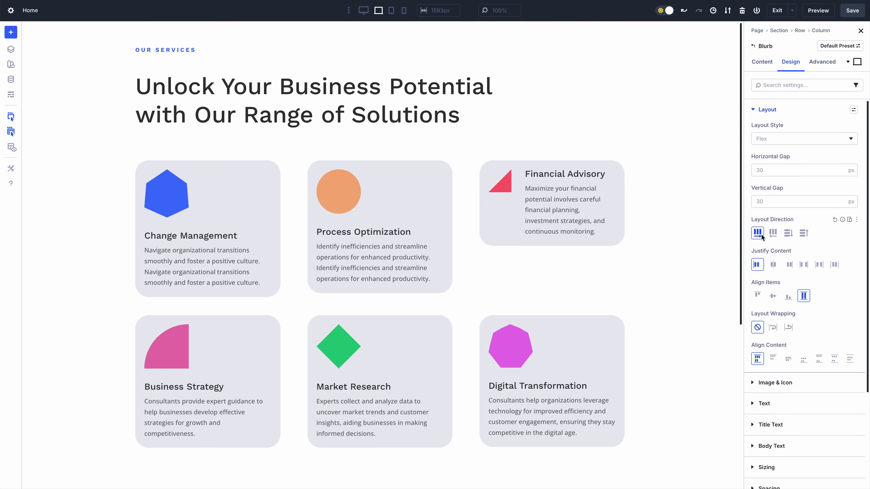
# Extend the row layout direction to every blurb in the parent row
pyautogui.rightClick(802, 220)
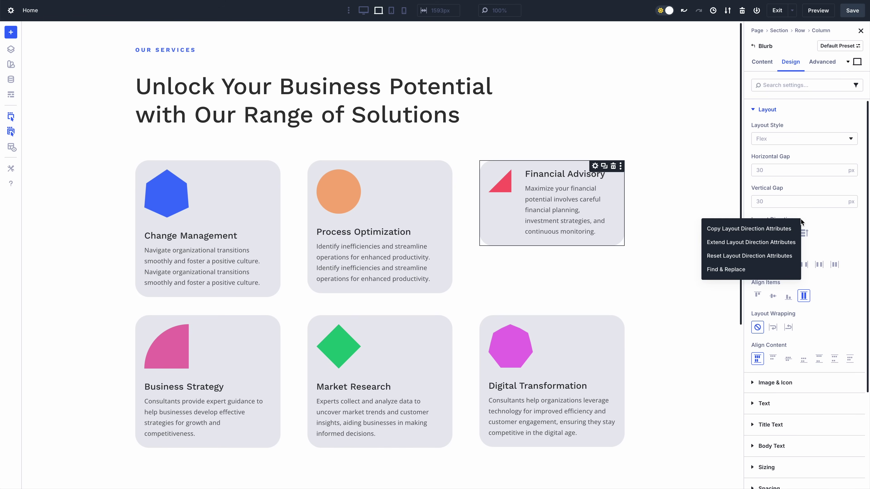
pyautogui.click(778, 242)
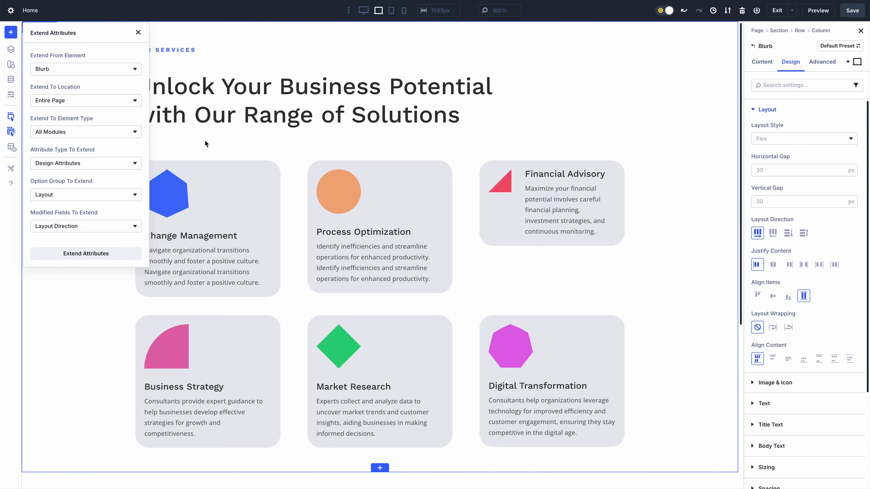
pyautogui.click(68, 101)
pyautogui.click(62, 168)
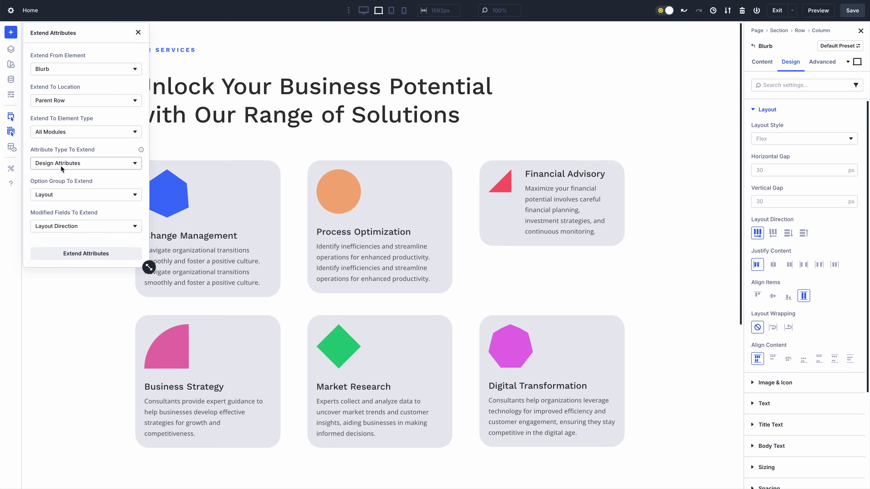
pyautogui.click(94, 254)
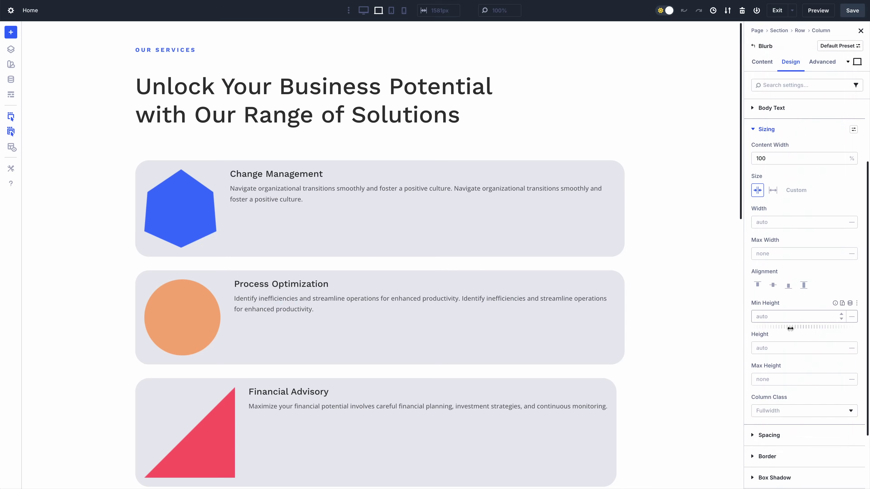
pyautogui.click(803, 411)
# Set Process Optimization and Financial Advisory to 3/4 column class and Business Strategy to 1/4
pyautogui.click(788, 227)
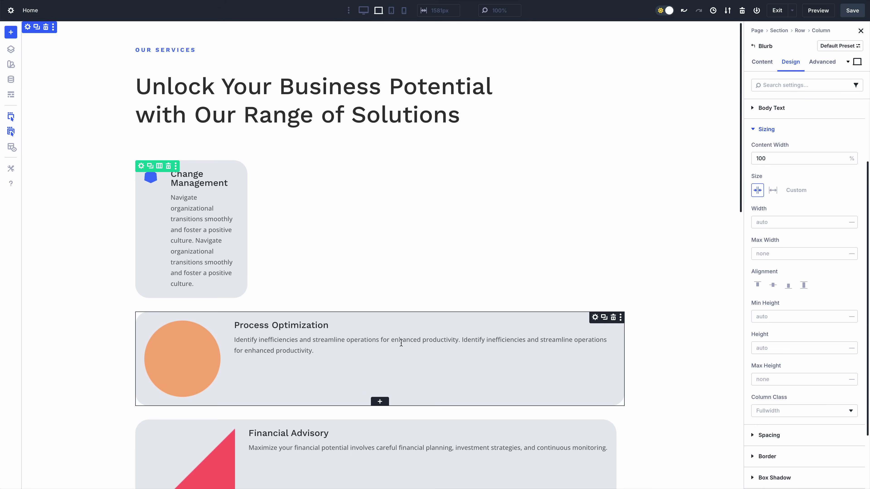
pyautogui.click(788, 411)
pyautogui.click(794, 88)
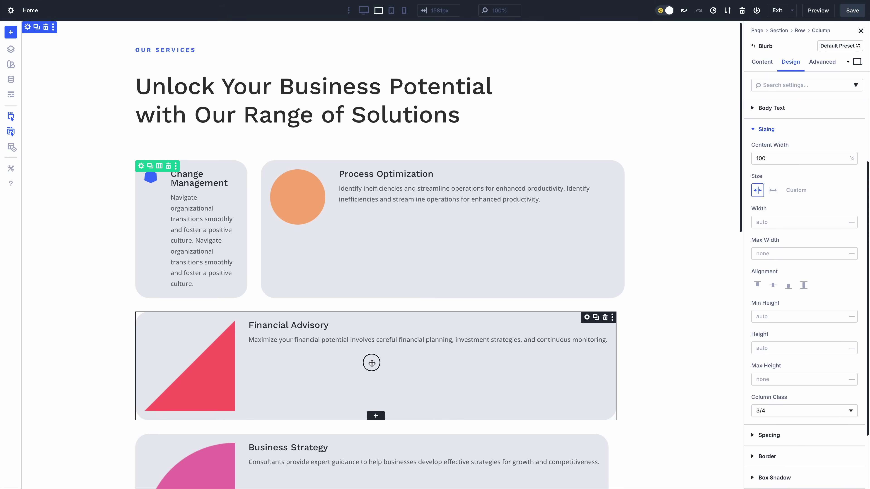
pyautogui.click(767, 411)
pyautogui.click(801, 78)
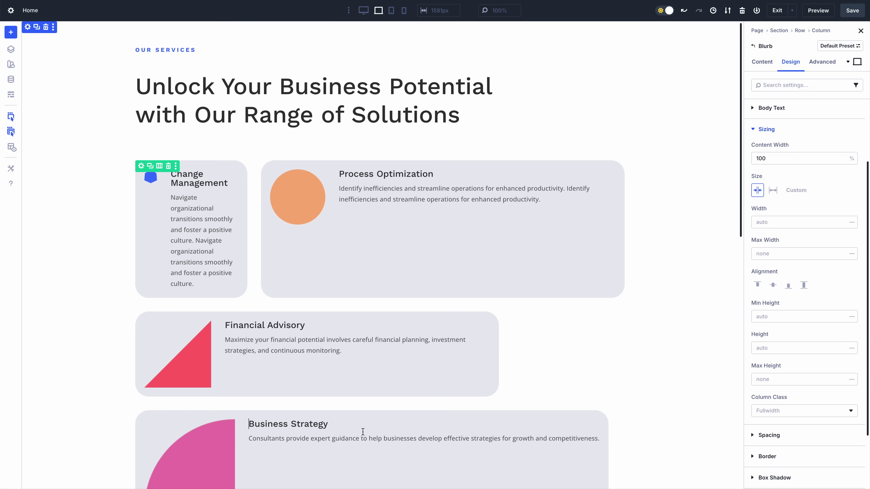
pyautogui.click(755, 411)
pyautogui.click(788, 167)
# Set the Market Research and Digital Transformation blurbs to 1/2 column class each
pyautogui.scroll(-3, 365, 349)
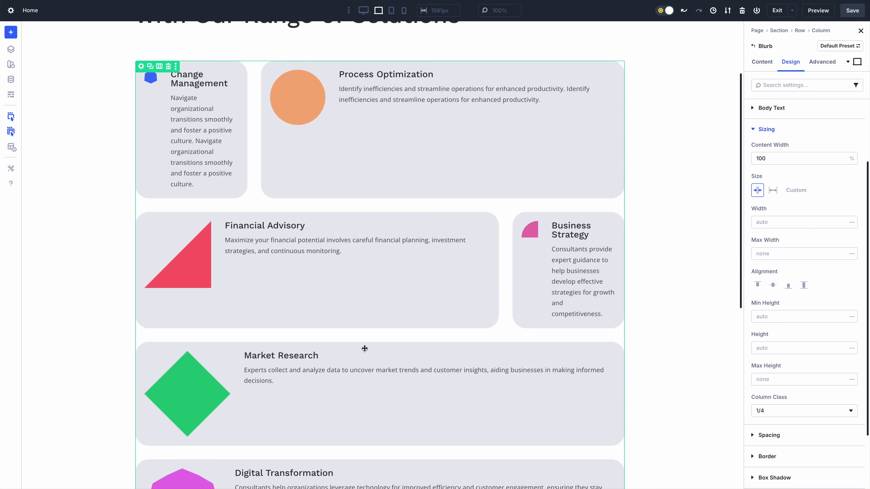
pyautogui.click(364, 349)
pyautogui.click(755, 411)
pyautogui.click(797, 123)
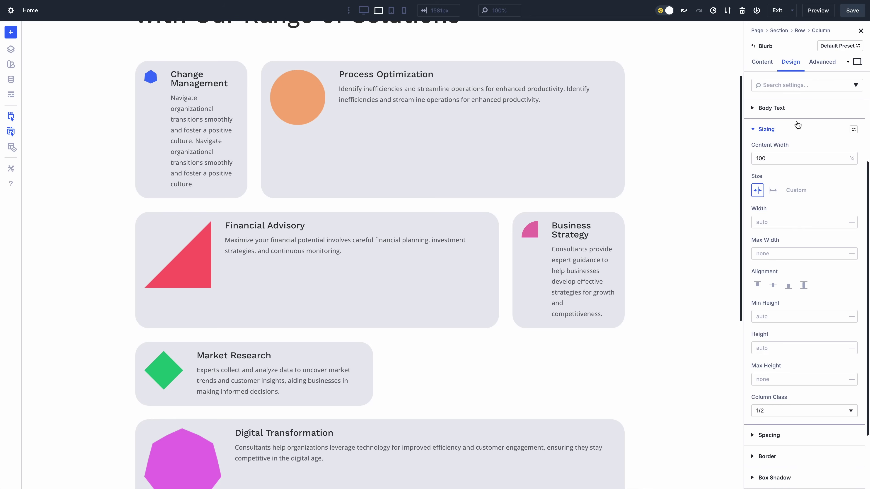
pyautogui.click(352, 437)
pyautogui.click(757, 411)
pyautogui.click(799, 132)
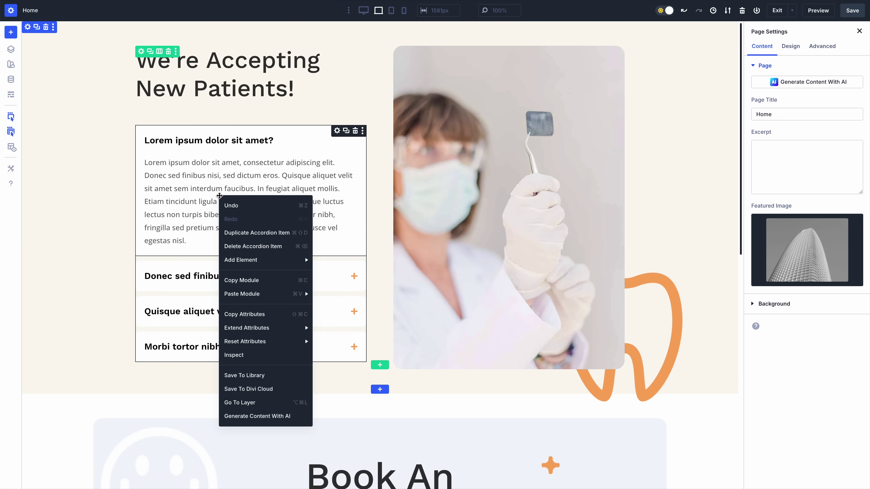
# Insert a Button inside the open accordion item using Add Element Inside
pyautogui.moveTo(291, 266)
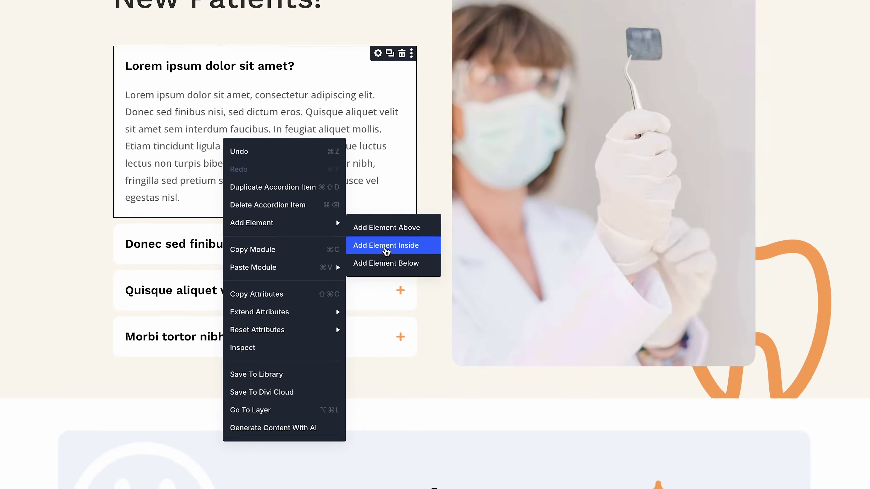
pyautogui.click(481, 185)
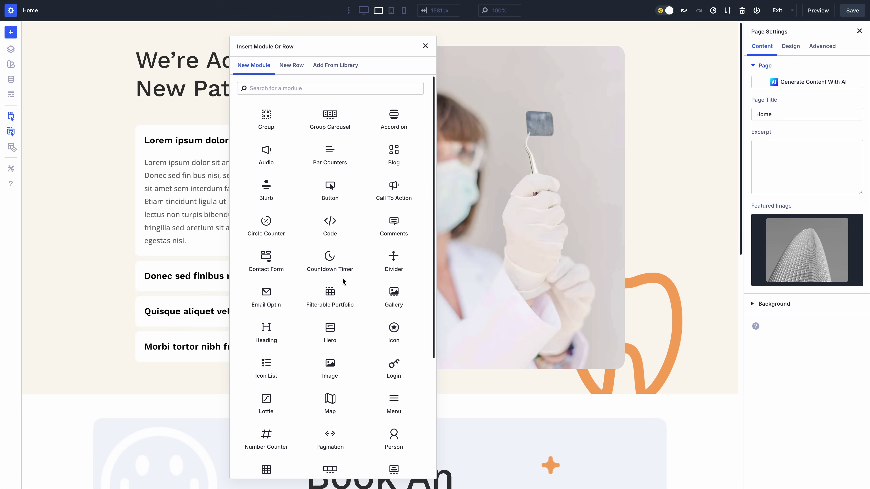
pyautogui.click(330, 189)
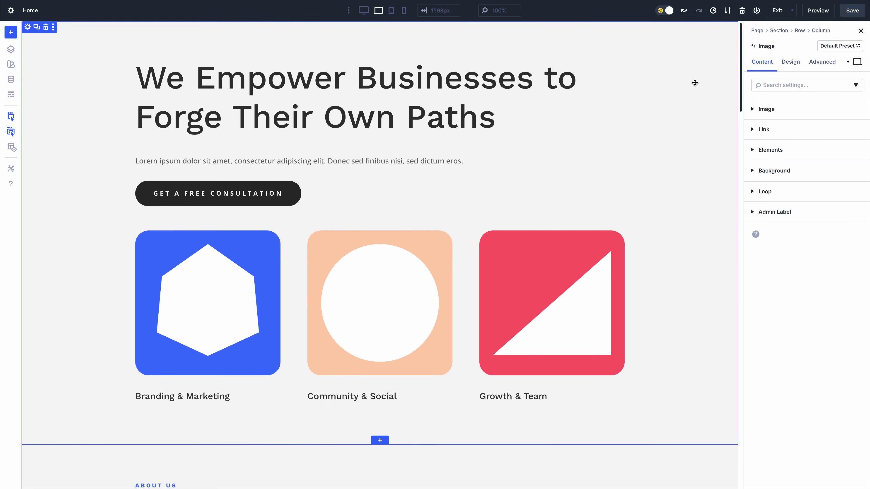
# Move the card row above the heading row, then drag images into the Tabs and accordion modules
pyautogui.click(695, 83)
pyautogui.moveTo(792, 146); pyautogui.dragTo(791, 127)
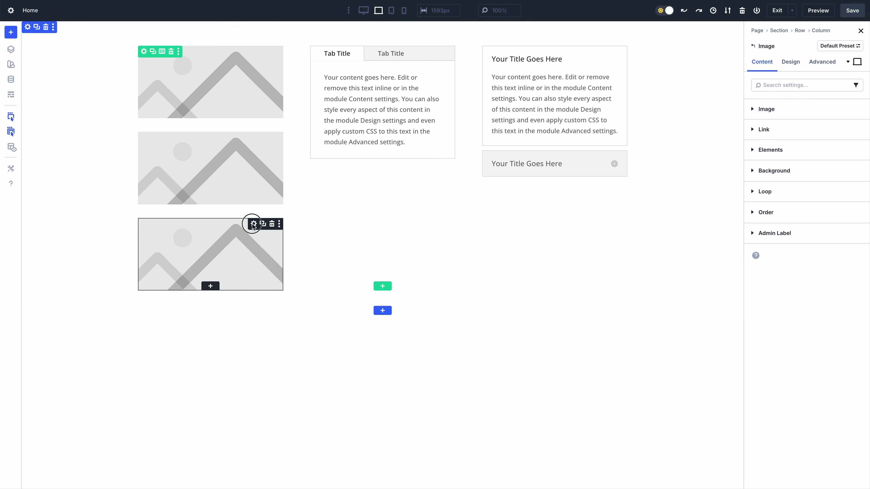
pyautogui.moveTo(253, 226); pyautogui.dragTo(397, 108)
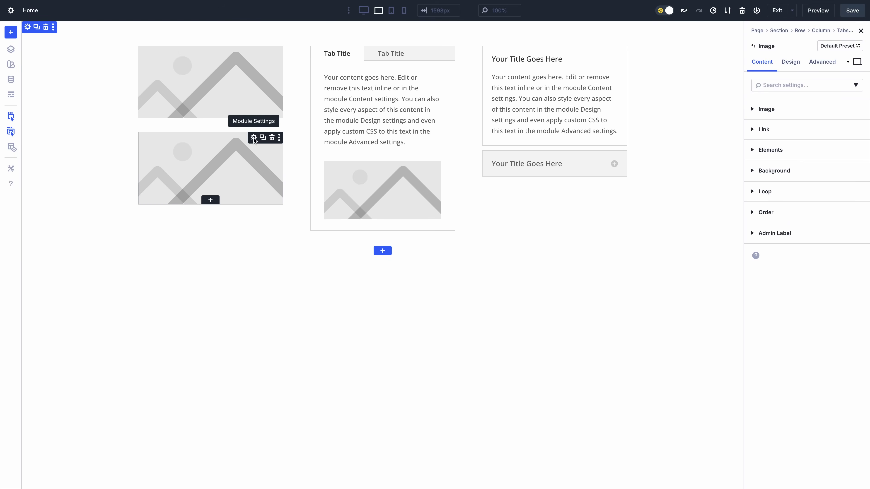
pyautogui.moveTo(255, 139); pyautogui.dragTo(556, 110)
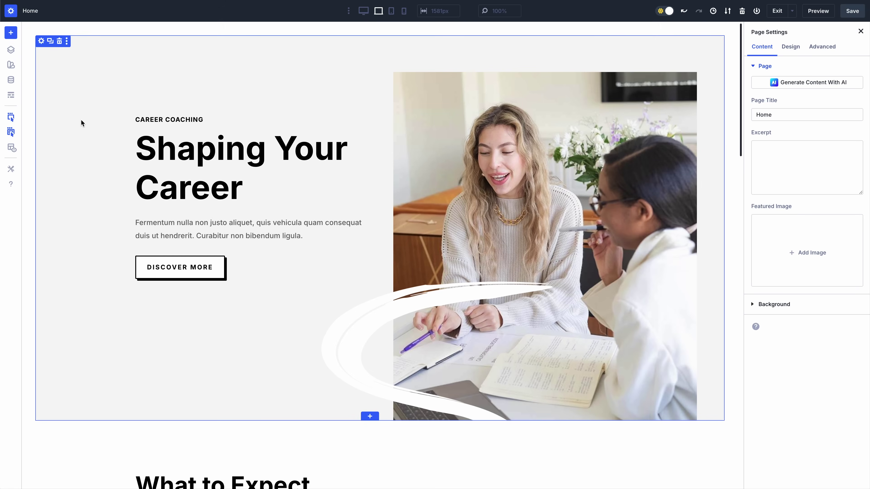
# Inspect the hero section, reviewing its media content, Inter heading font and colour attributes
pyautogui.rightClick(82, 120)
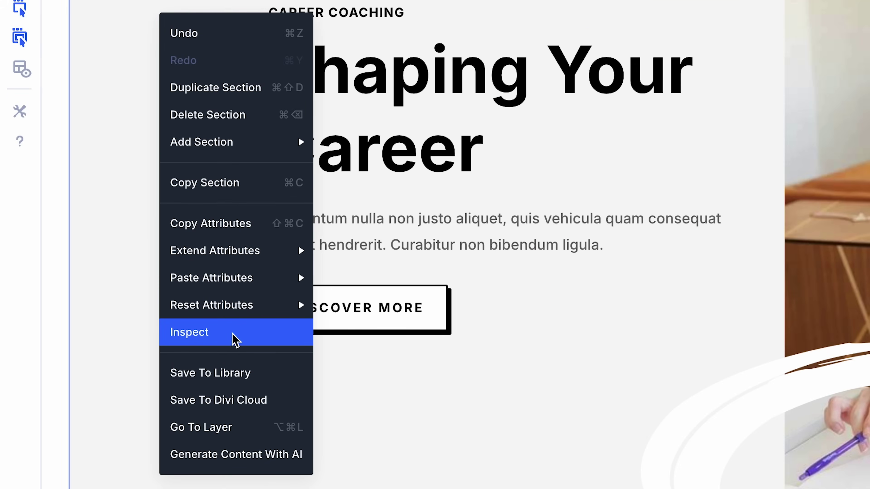
pyautogui.click(233, 339)
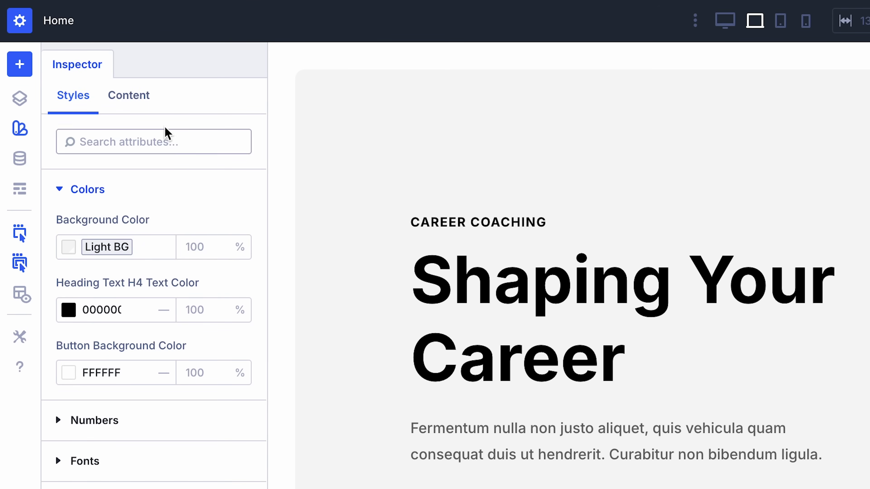
pyautogui.click(138, 106)
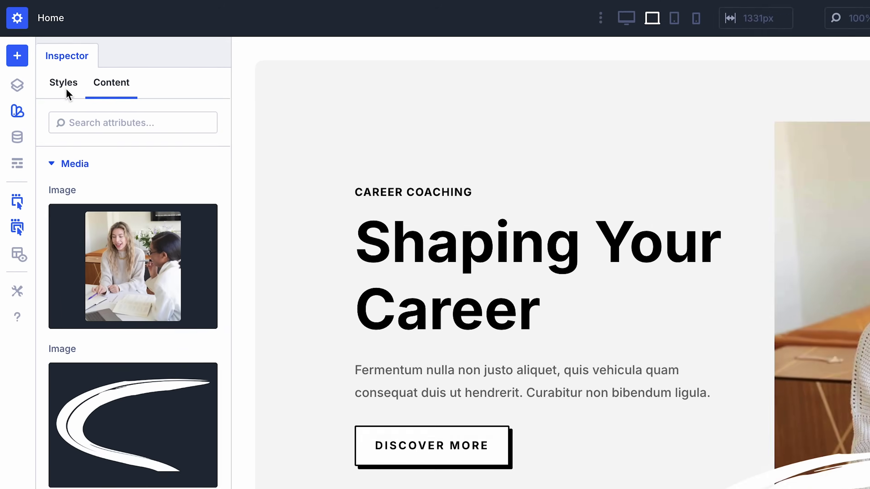
pyautogui.click(74, 97)
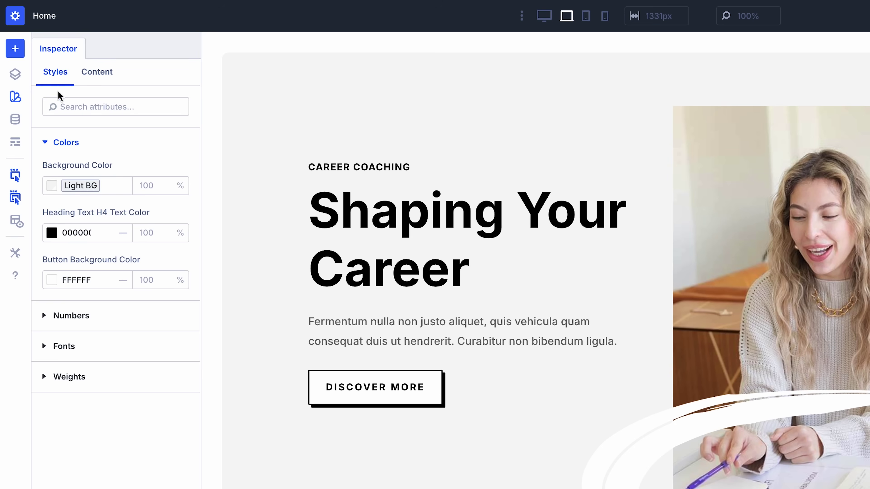
pyautogui.click(82, 375)
pyautogui.click(85, 202)
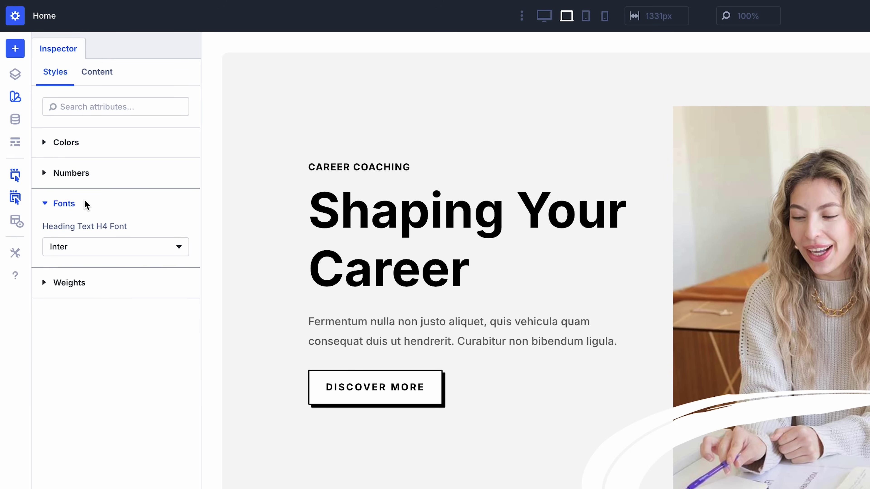
pyautogui.click(92, 144)
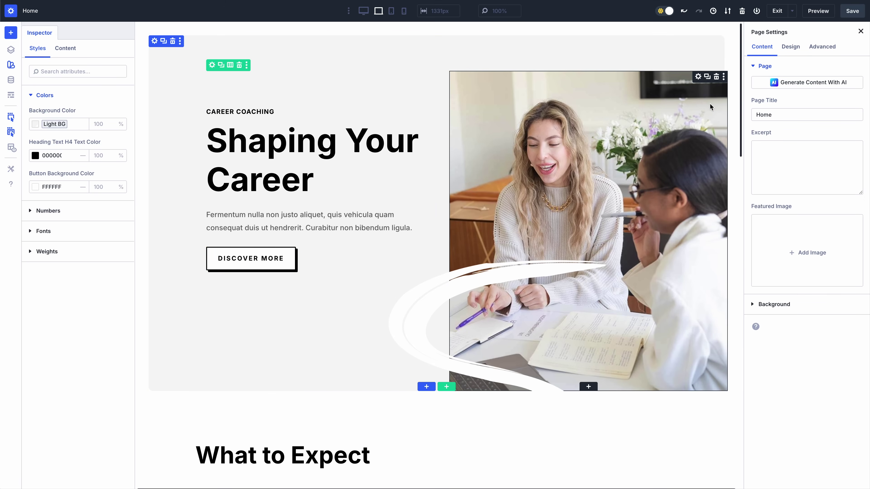
# Inspect the What to Expect section, Goal Set heading, card row, section and whole-page colours
pyautogui.moveTo(739, 101); pyautogui.dragTo(733, 200)
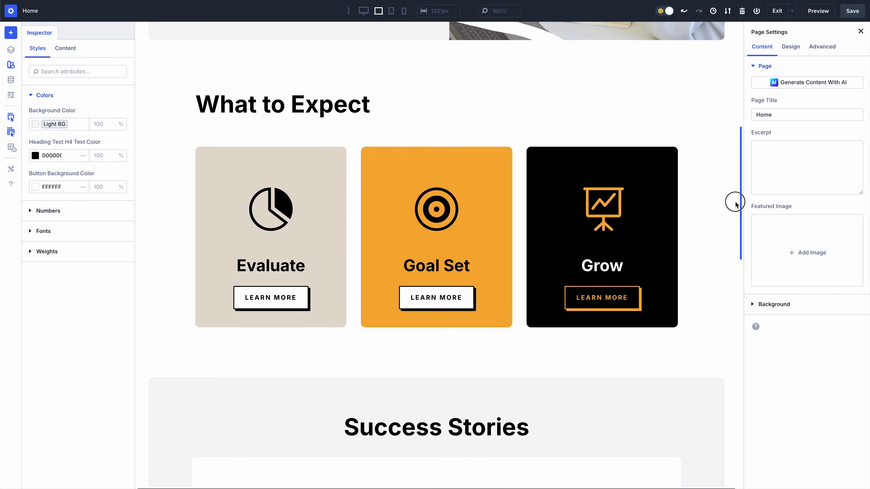
pyautogui.click(684, 77)
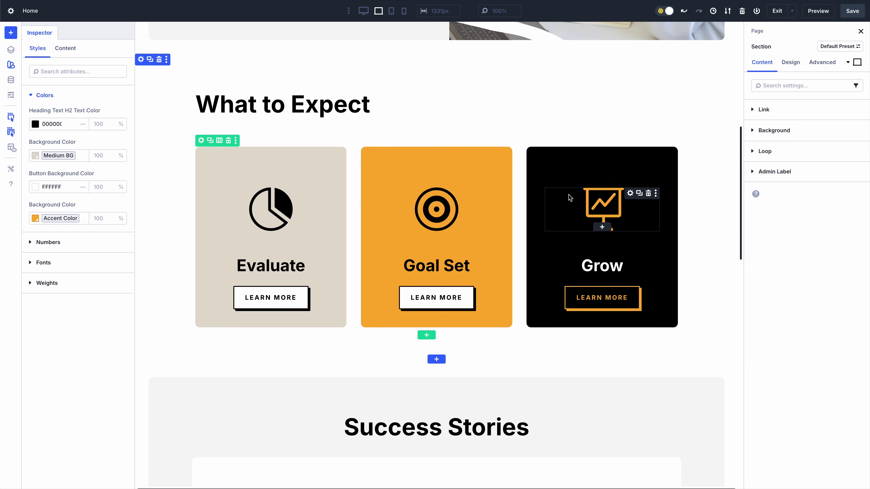
pyautogui.click(433, 267)
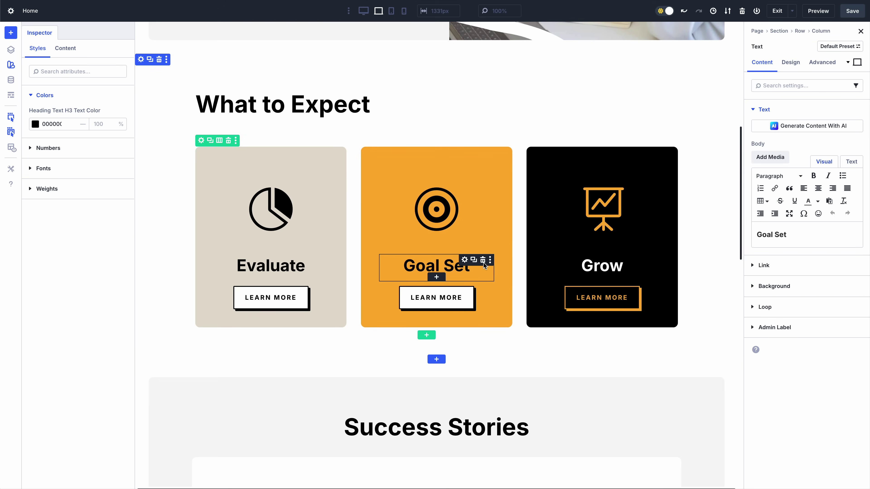
pyautogui.click(799, 31)
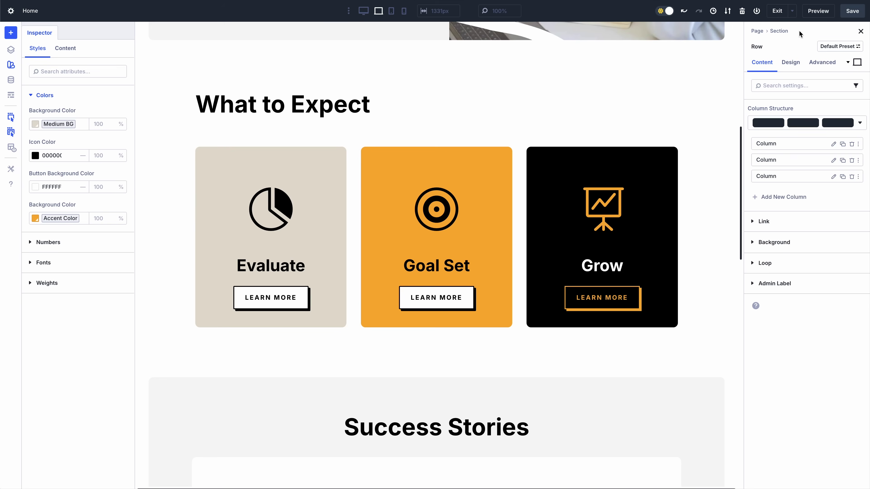
pyautogui.click(779, 32)
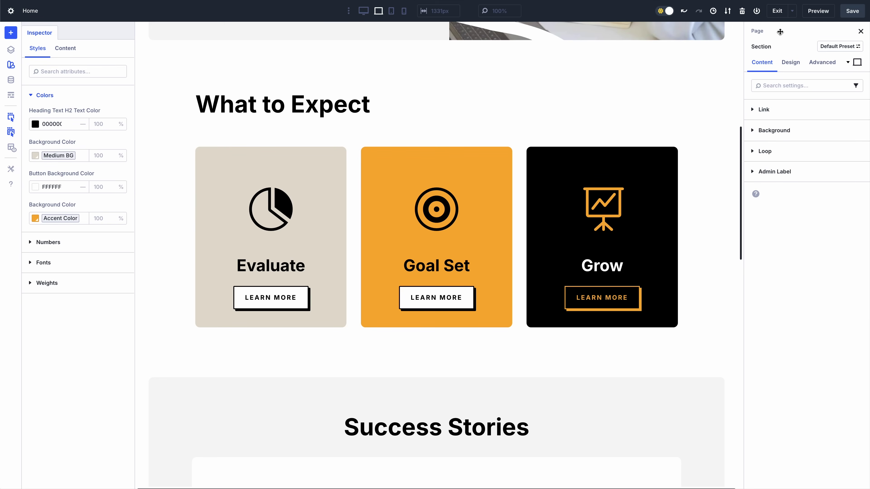
pyautogui.click(758, 32)
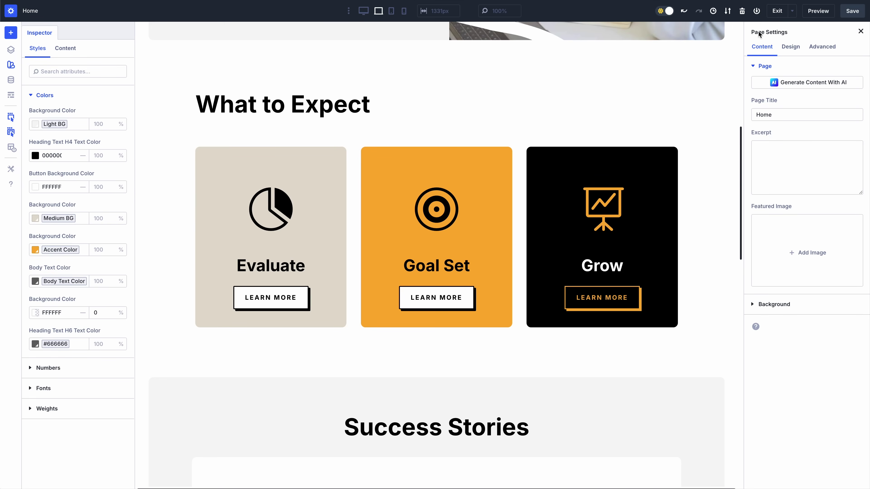